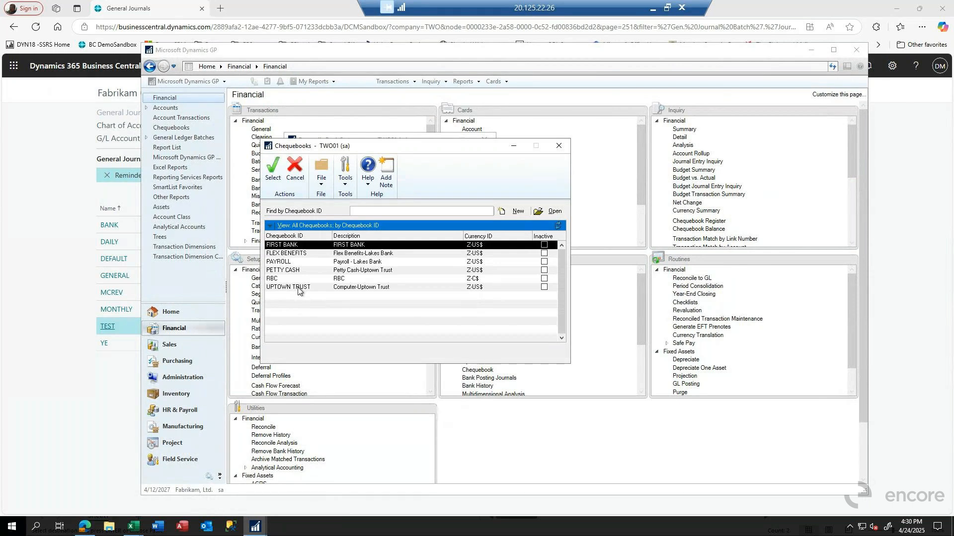
Step: Load the FIRST BANK chequebook for reconciliation and check its list of bank transactions
{"action": "double_click", "coordinate": [282, 246]}
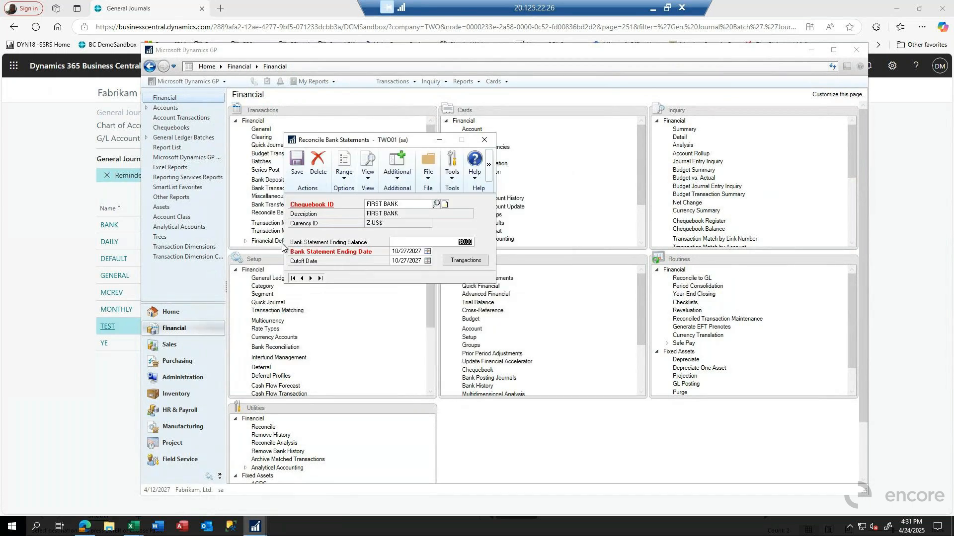
{"action": "left_click", "coordinate": [464, 261]}
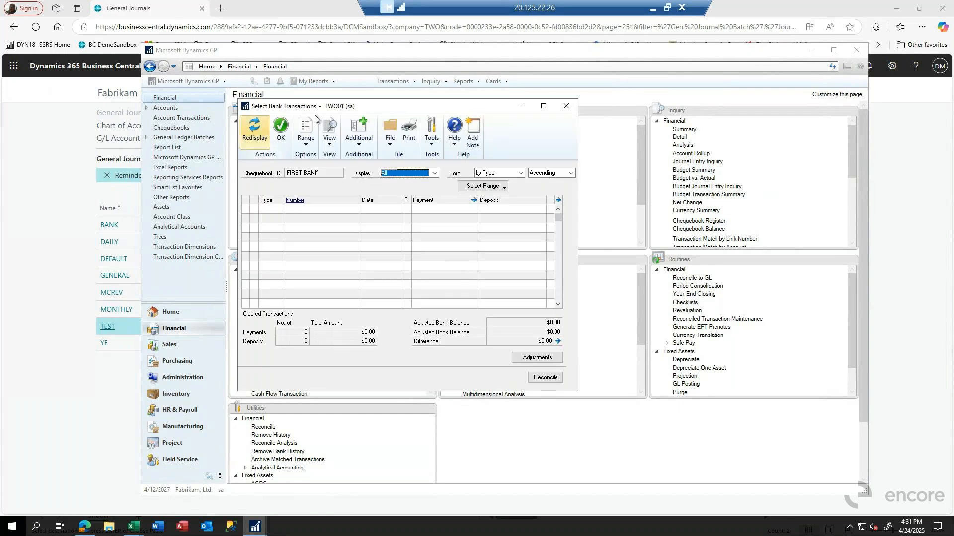
{"action": "left_click", "coordinate": [566, 107]}
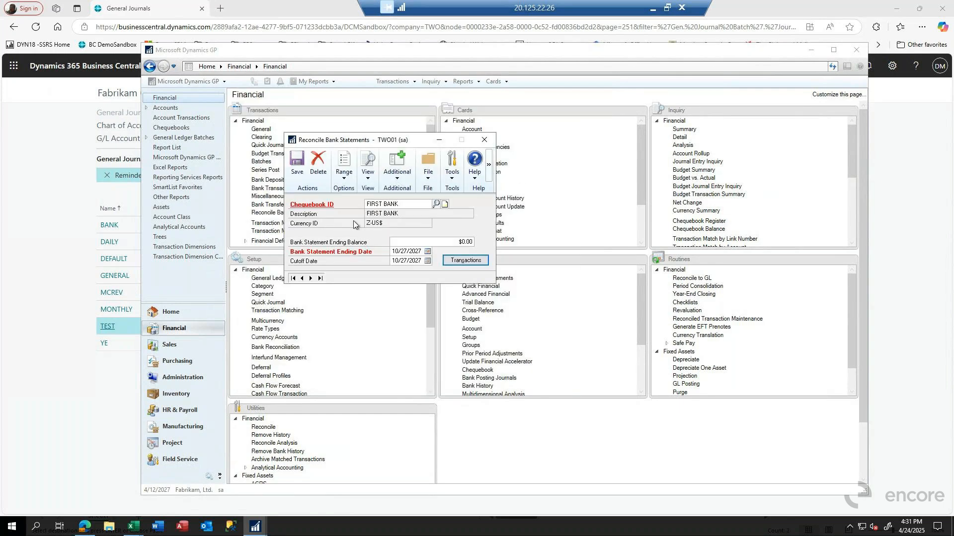
Step: Switch the reconciliation to the UPTOWN TRUST chequebook, saving FIRST BANK's reconciliation information, and open its bank transactions
{"action": "left_click", "coordinate": [436, 204]}
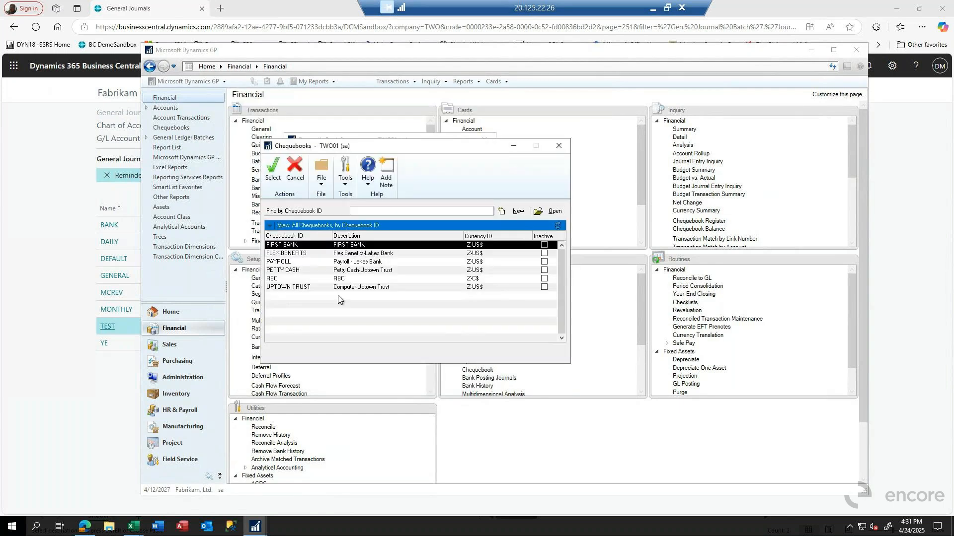
{"action": "double_click", "coordinate": [295, 288]}
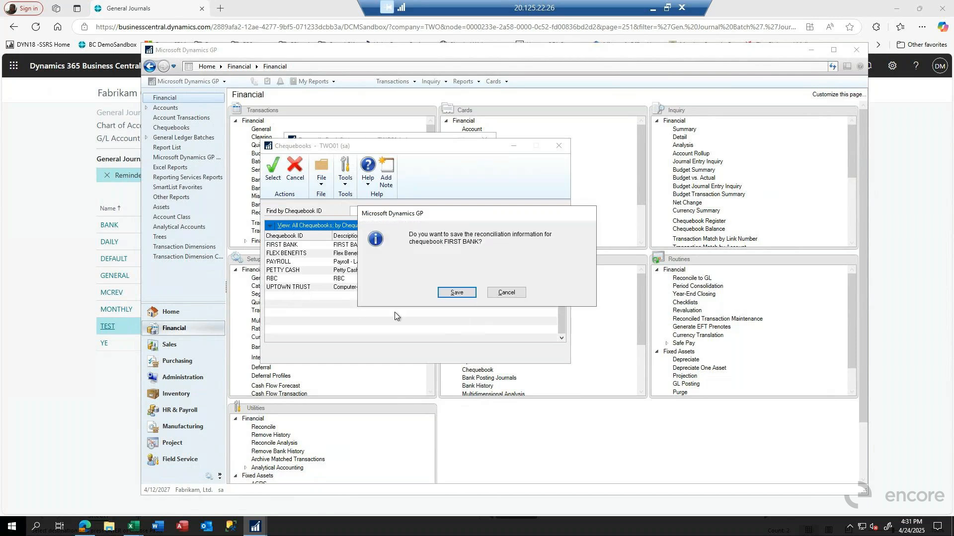
{"action": "left_click", "coordinate": [459, 294]}
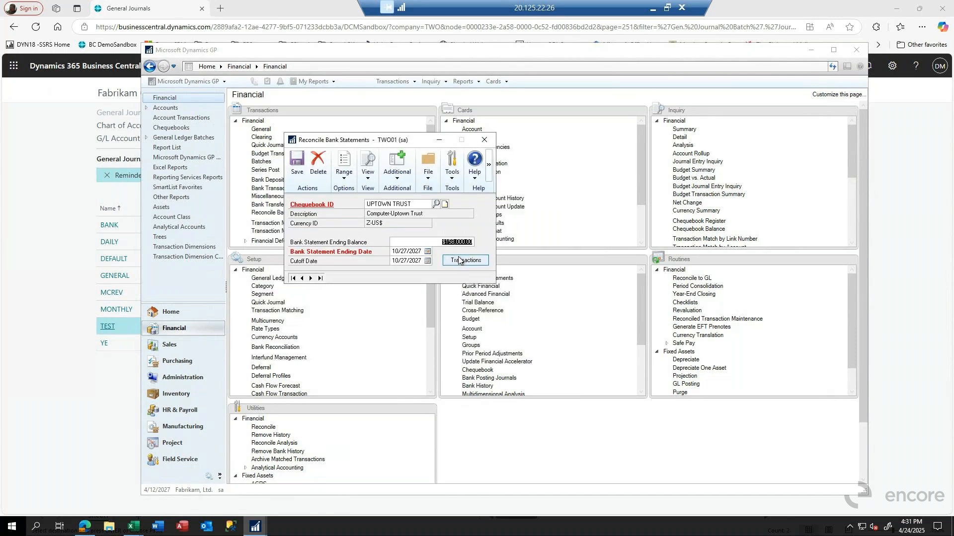
{"action": "left_click", "coordinate": [455, 260]}
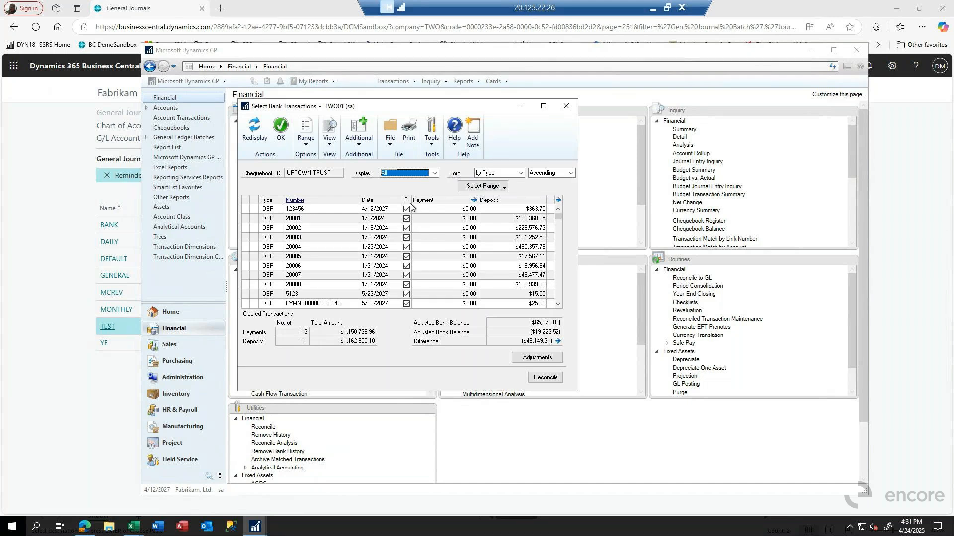
Step: Mark the uncleared cheques, adjustments and transfers at the end of the UPTOWN TRUST list as cleared, from C117000 through both XFR000000001 lines
{"action": "left_click", "coordinate": [559, 216]}
{"action": "scroll", "coordinate": [569, 304], "scroll_direction": "down", "scroll_amount": 3}
{"action": "left_click", "coordinate": [406, 209]}
{"action": "left_click", "coordinate": [407, 218]}
{"action": "left_click", "coordinate": [406, 257]}
{"action": "left_click", "coordinate": [406, 246]}
{"action": "left_click", "coordinate": [407, 237]}
{"action": "left_click", "coordinate": [406, 266]}
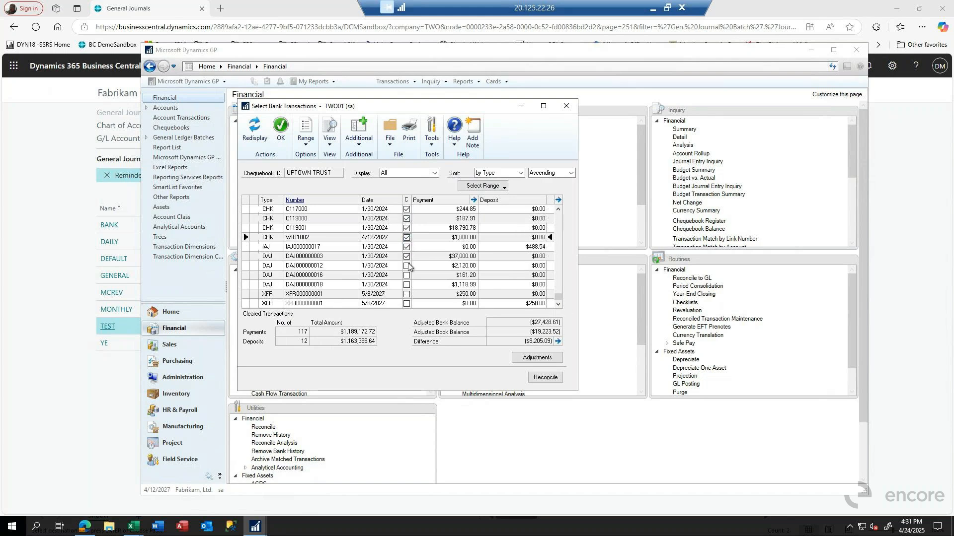
{"action": "left_click", "coordinate": [407, 275]}
{"action": "left_click", "coordinate": [407, 285]}
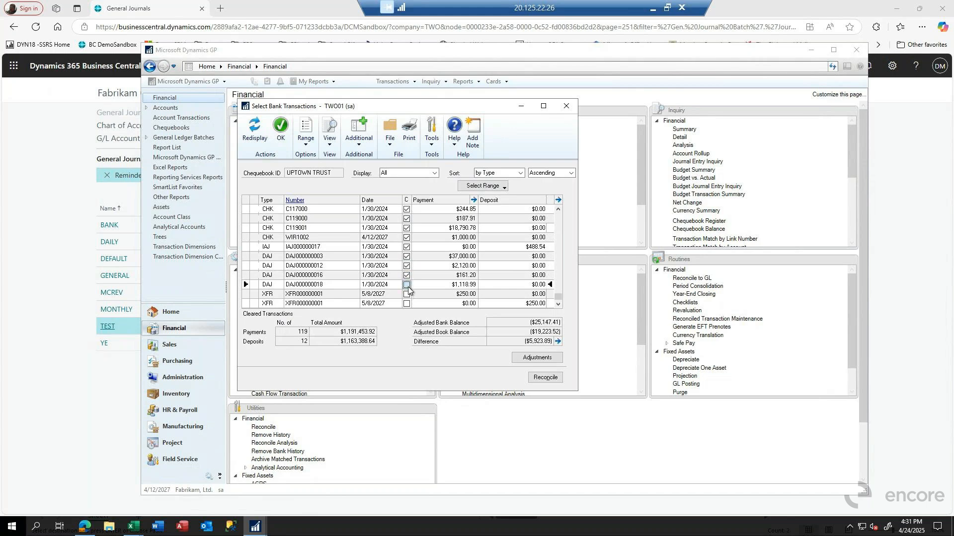
{"action": "left_click", "coordinate": [406, 294]}
{"action": "left_click", "coordinate": [406, 304]}
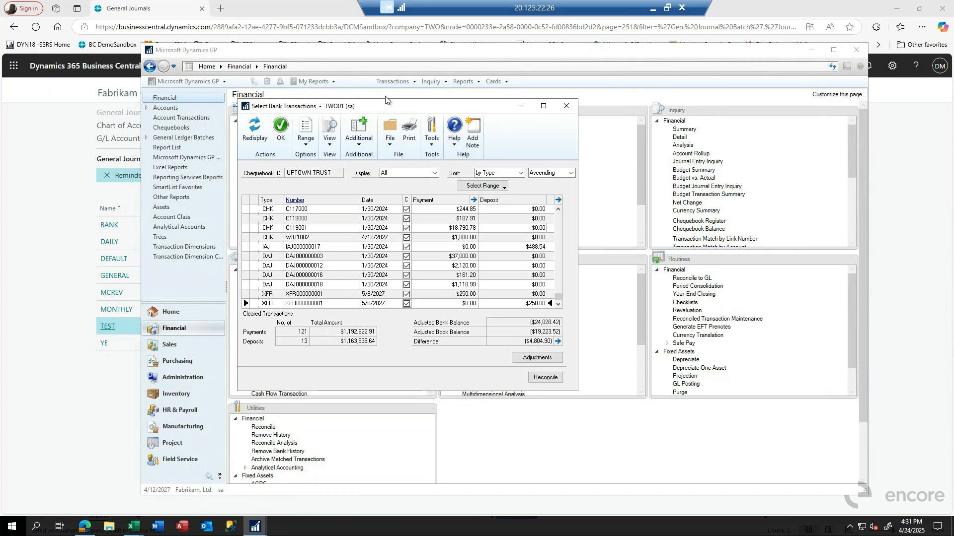
Step: Switch to Business Central and open the bank account reconciliation for FIRST BANK, statement 1
{"action": "left_click", "coordinate": [60, 188]}
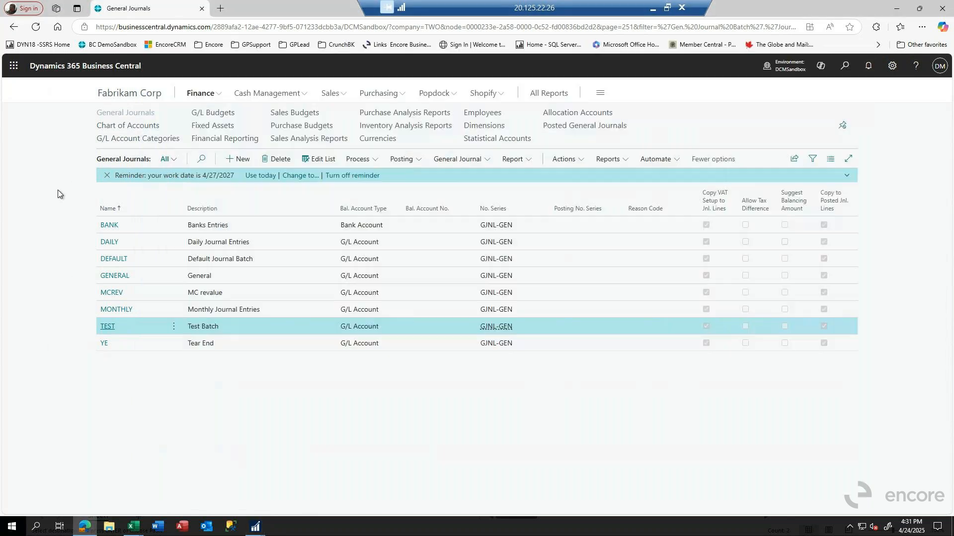
{"action": "left_click", "coordinate": [267, 94]}
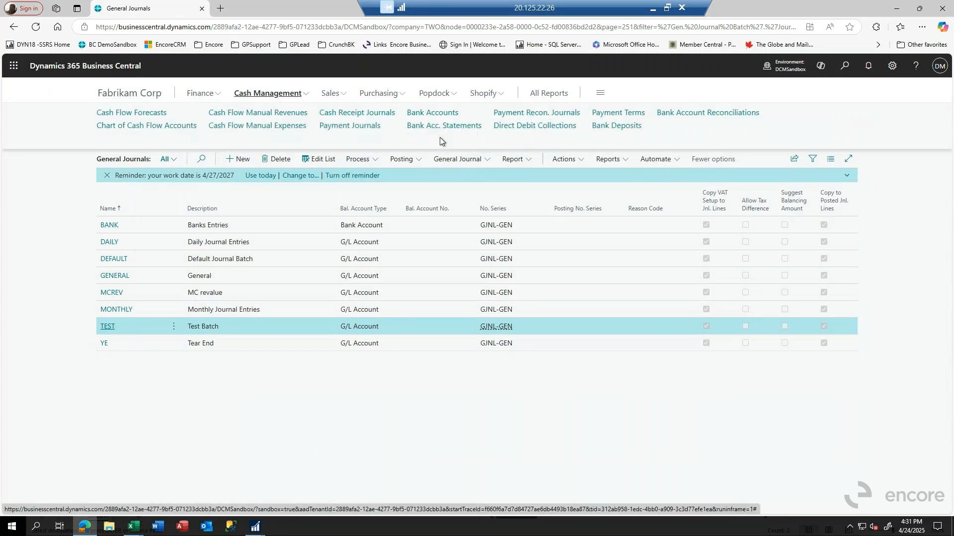
{"action": "left_click", "coordinate": [691, 113]}
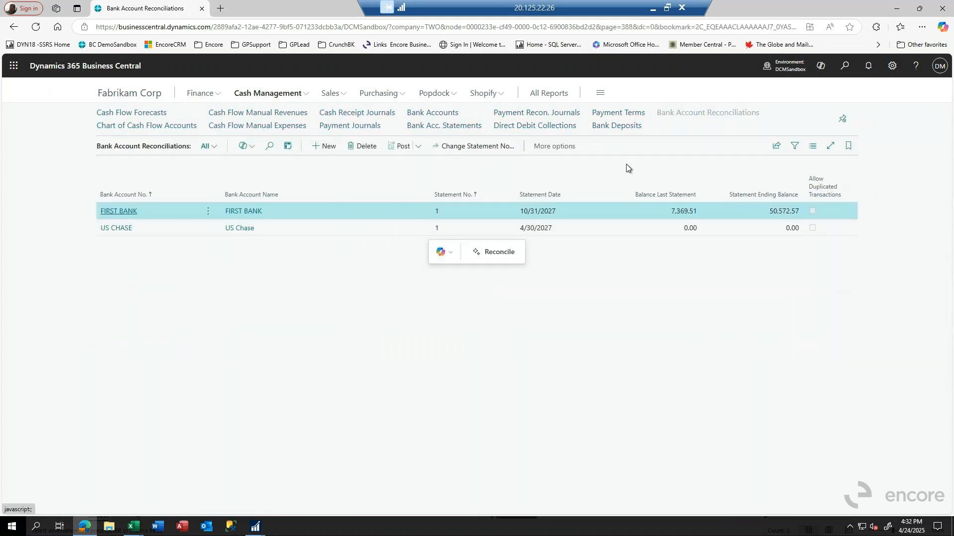
{"action": "left_click", "coordinate": [118, 213]}
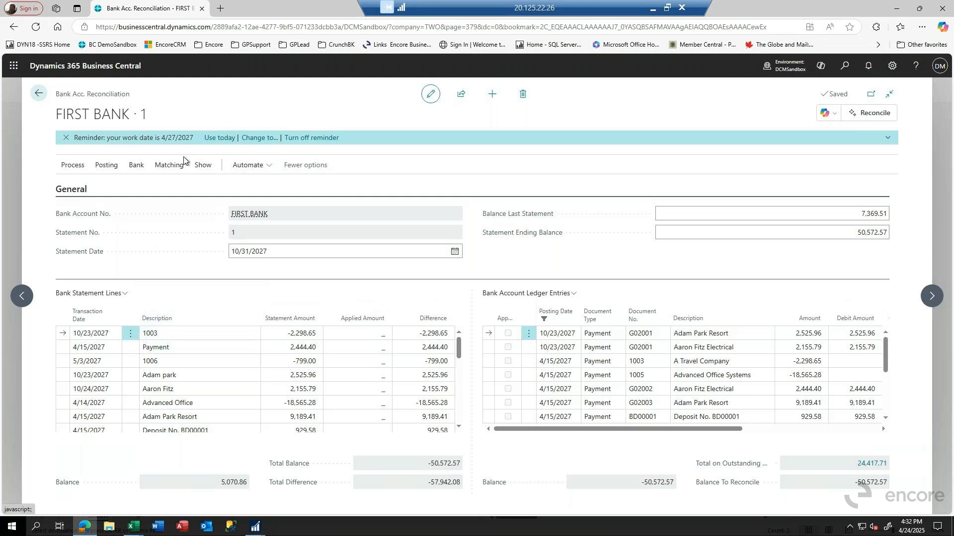
{"action": "left_click", "coordinate": [74, 167]}
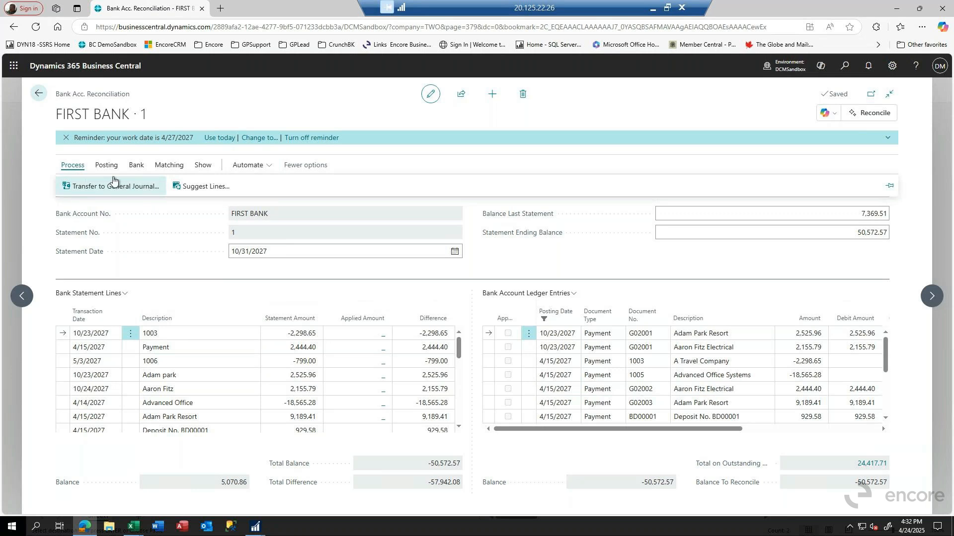
{"action": "left_click", "coordinate": [138, 168]}
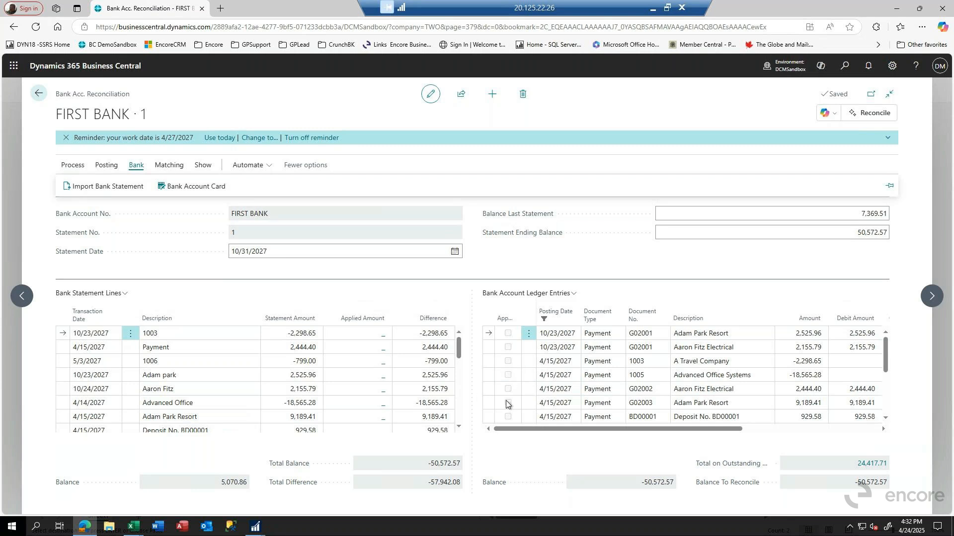
Step: Automatically match the FIRST BANK statement lines to ledger entries with a transaction date tolerance of 15 days
{"action": "left_click", "coordinate": [170, 166]}
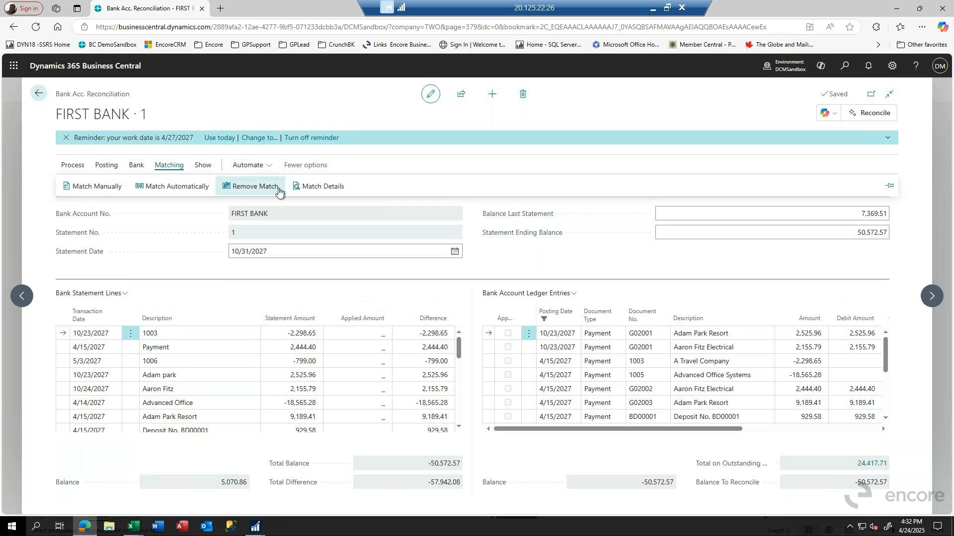
{"action": "left_click", "coordinate": [182, 187]}
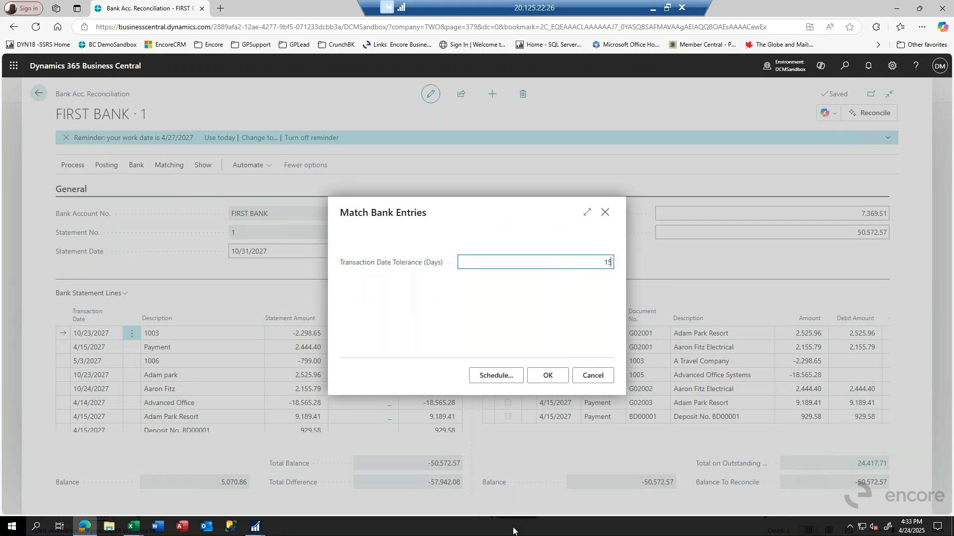
{"action": "left_click", "coordinate": [548, 377]}
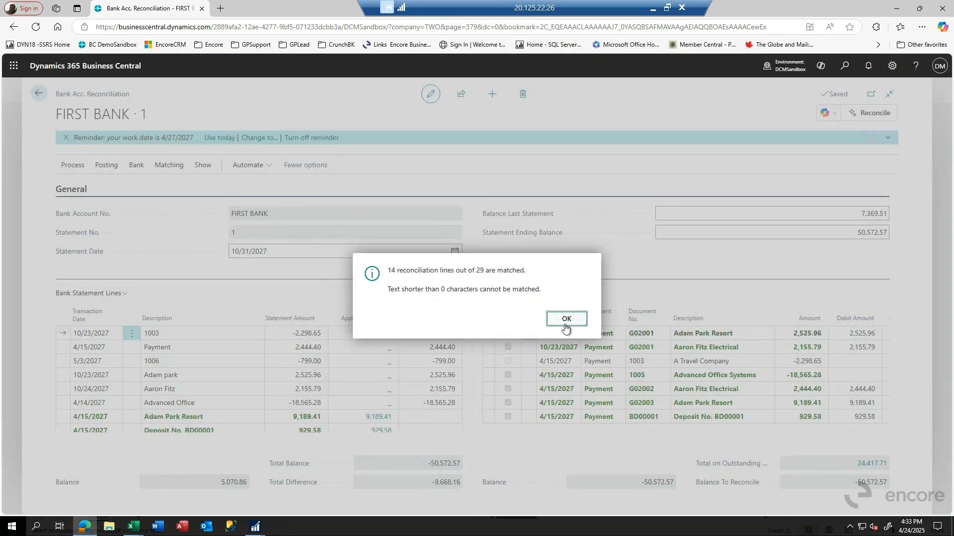
{"action": "left_click", "coordinate": [569, 326]}
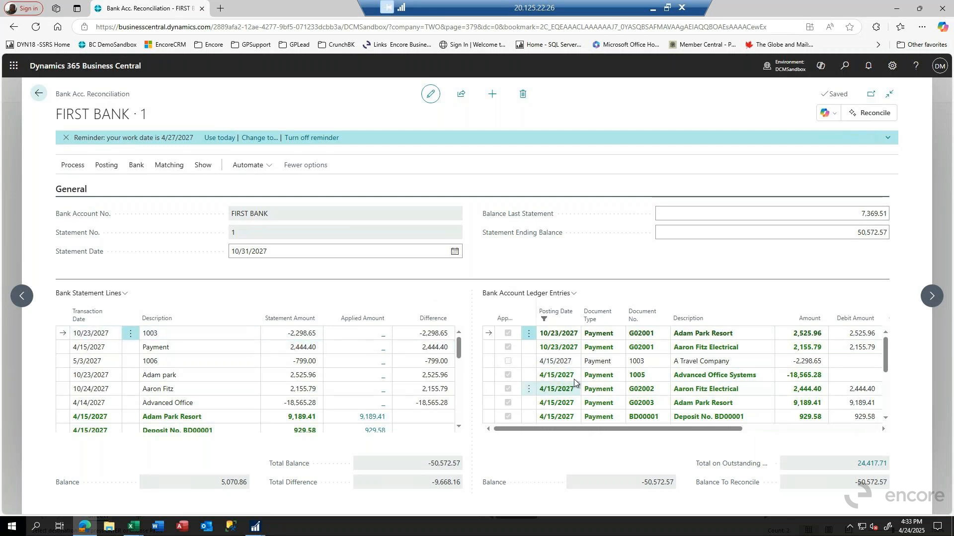
Step: Examine the unmatched ledger entry for document 1003, the available matching actions, the remaining lines and the statement balances
{"action": "left_click", "coordinate": [507, 364]}
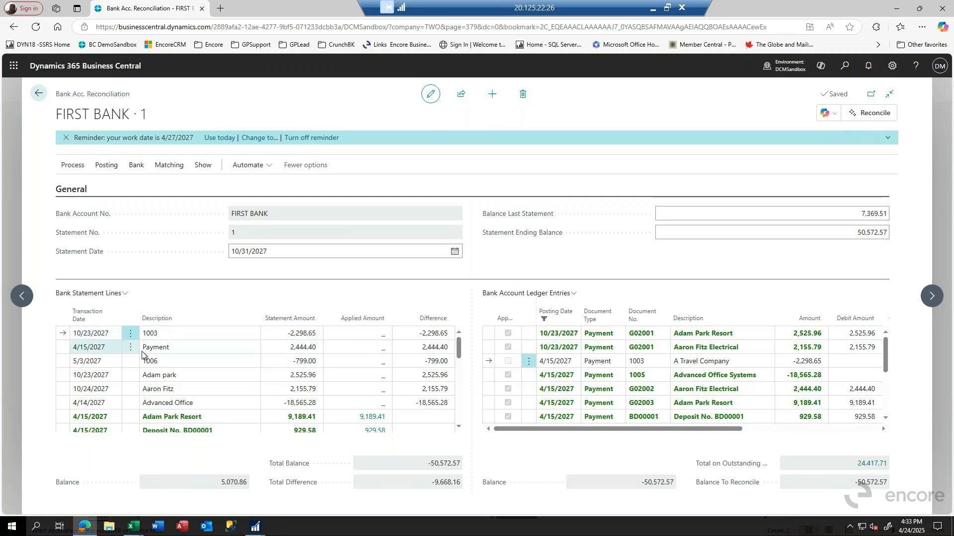
{"action": "left_click", "coordinate": [159, 171]}
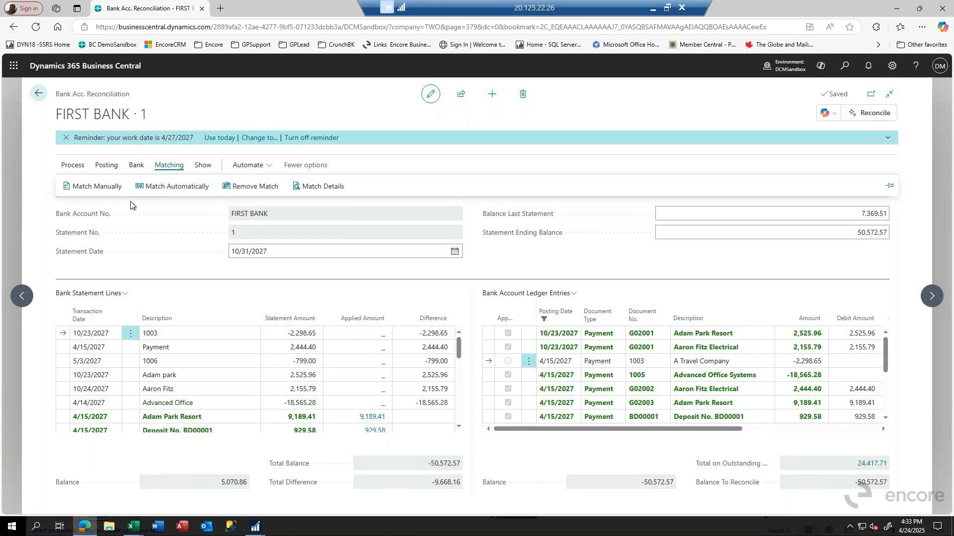
{"action": "scroll", "coordinate": [521, 400], "scroll_direction": "down", "scroll_amount": 3}
{"action": "left_click", "coordinate": [655, 414]}
{"action": "scroll", "coordinate": [669, 413], "scroll_direction": "up", "scroll_amount": 5}
{"action": "left_click", "coordinate": [617, 380]}
{"action": "scroll", "coordinate": [617, 383], "scroll_direction": "down", "scroll_amount": 4}
{"action": "scroll", "coordinate": [617, 384], "scroll_direction": "up", "scroll_amount": 4}
{"action": "left_click", "coordinate": [814, 216]}
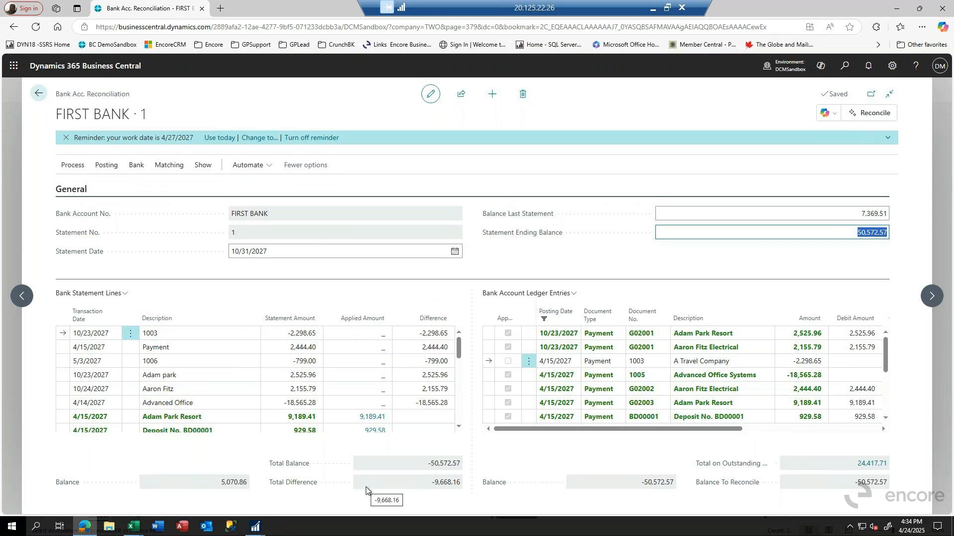
Step: Preview the bank reconciliation test report for FIRST BANK statement 1, then close the preview
{"action": "left_click", "coordinate": [104, 167]}
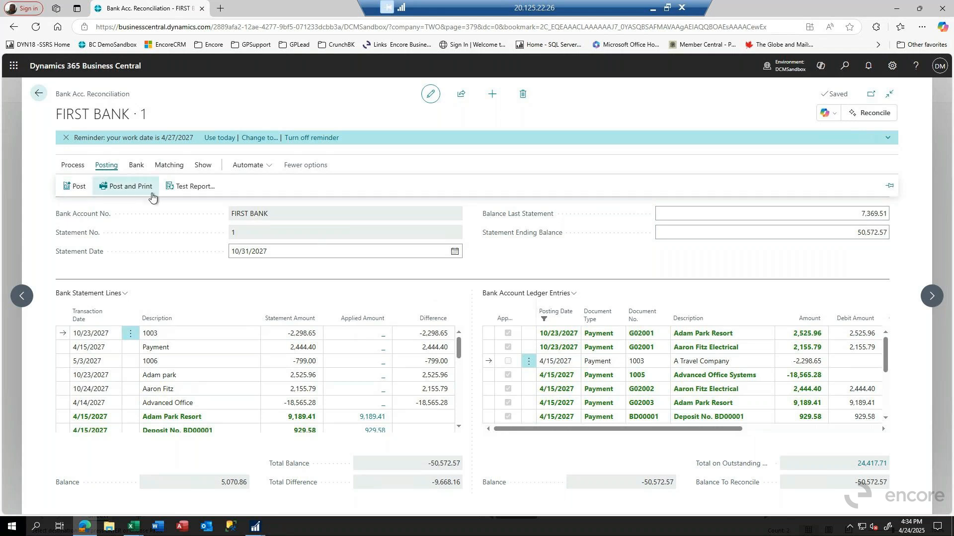
{"action": "left_click", "coordinate": [204, 196]}
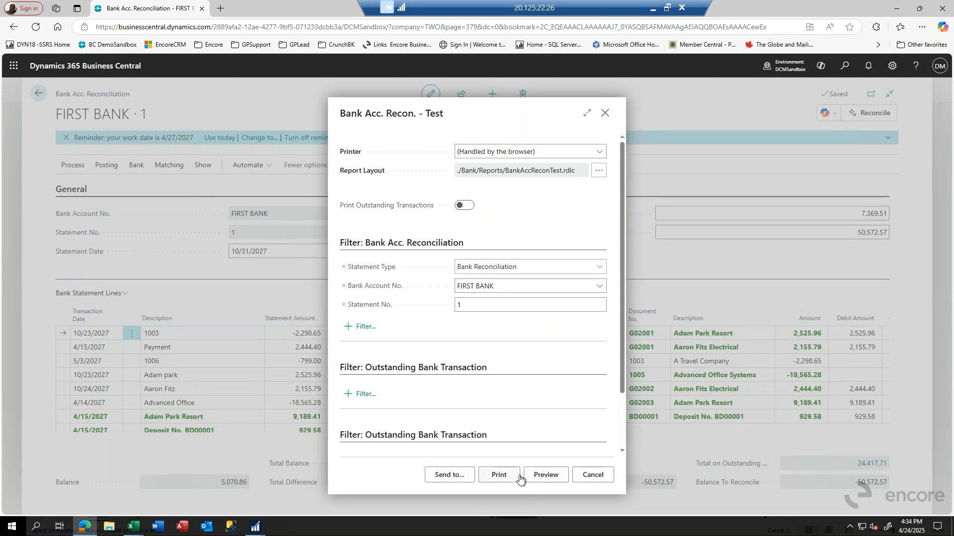
{"action": "left_click", "coordinate": [548, 475]}
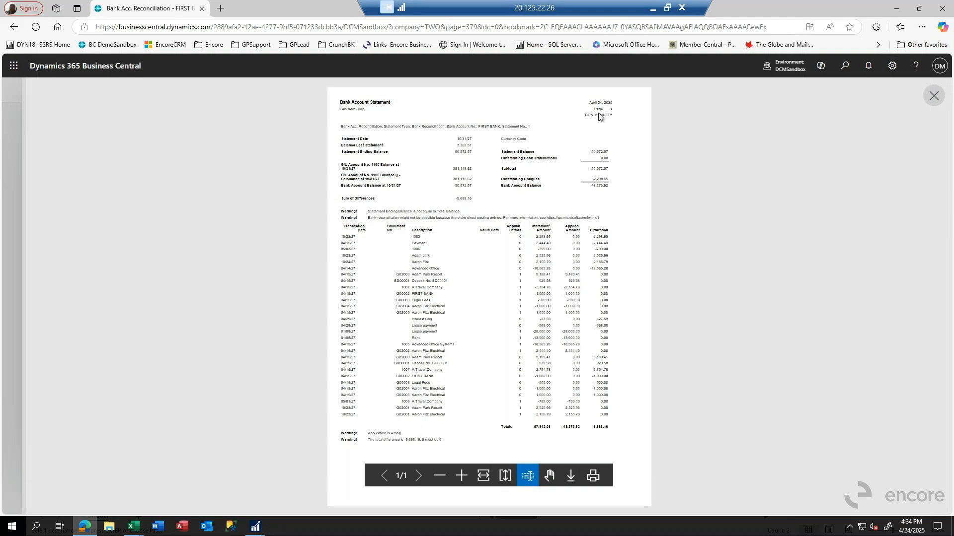
{"action": "left_click", "coordinate": [935, 96]}
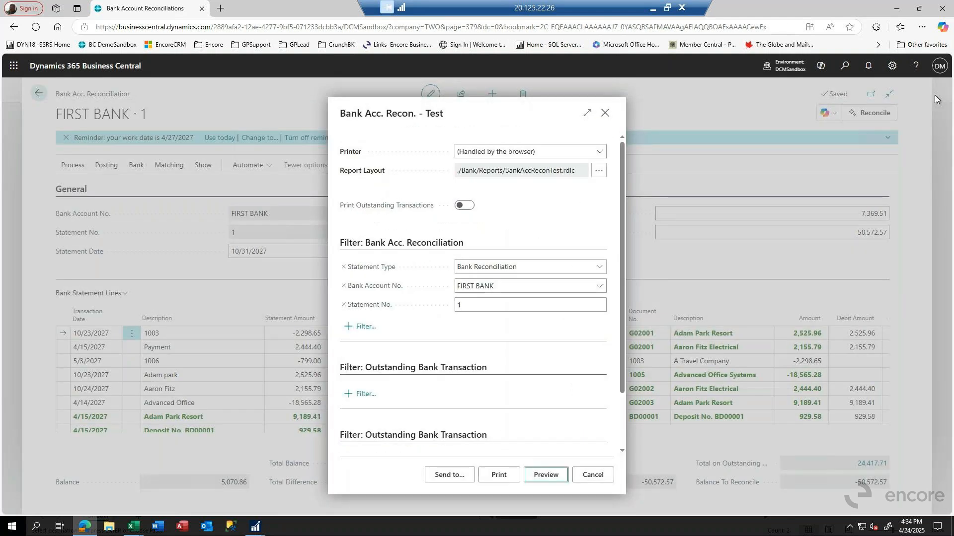